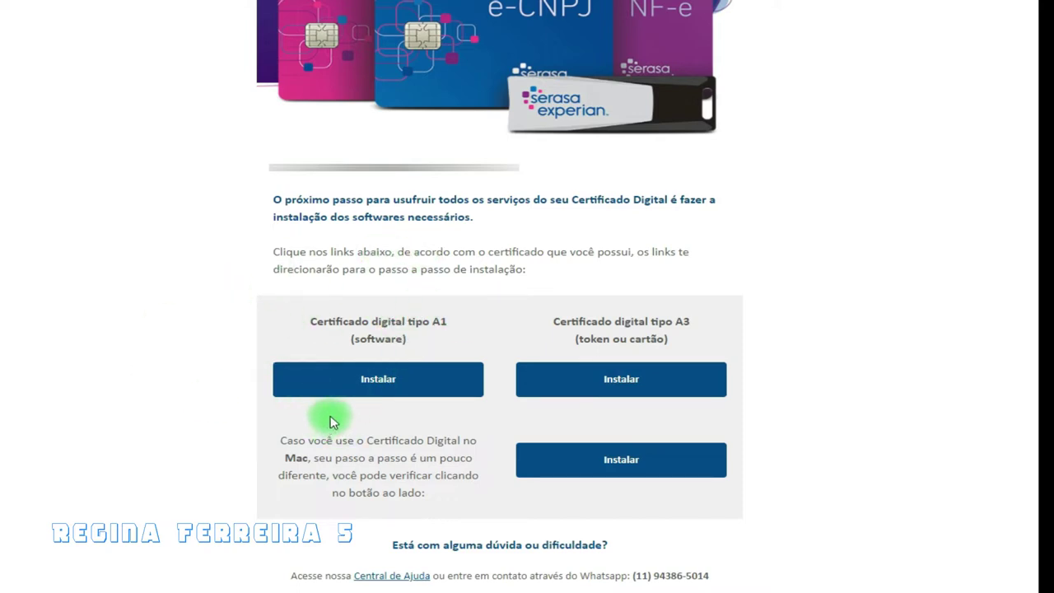
Open the installation guide for the type A1 (software) digital certificate
{"action": "left_click", "coordinate": [369, 385]}
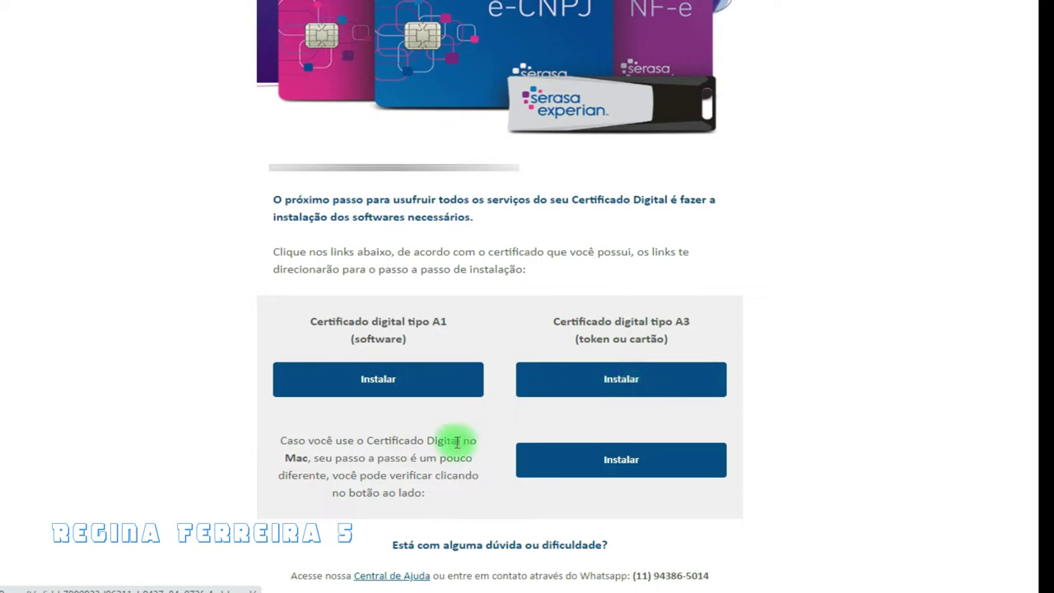
{"action": "left_click_drag", "start_coordinate": [364, 487], "coordinate": [447, 463]}
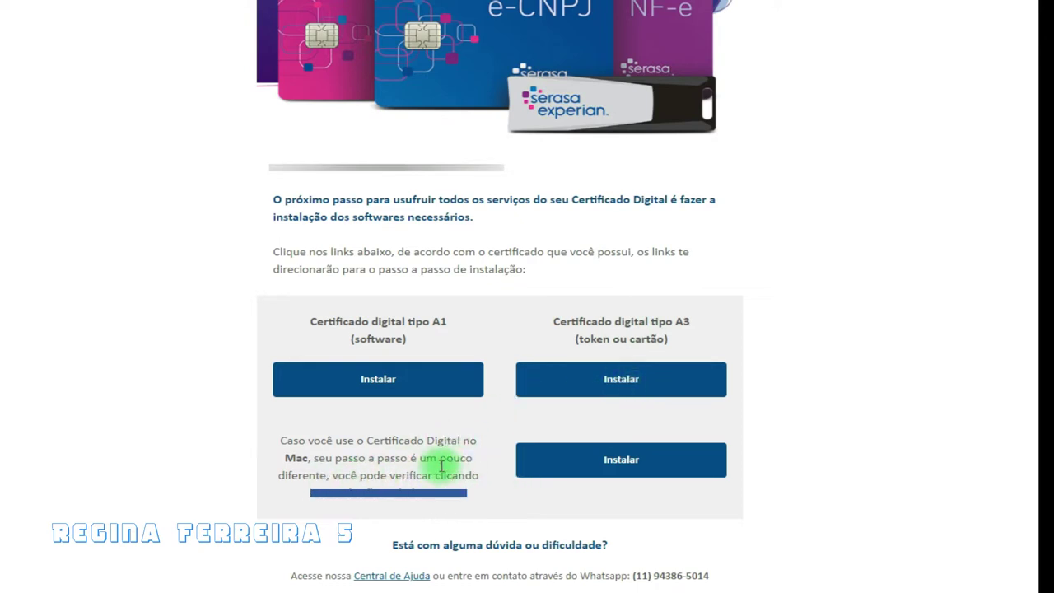
{"action": "left_click", "coordinate": [377, 383]}
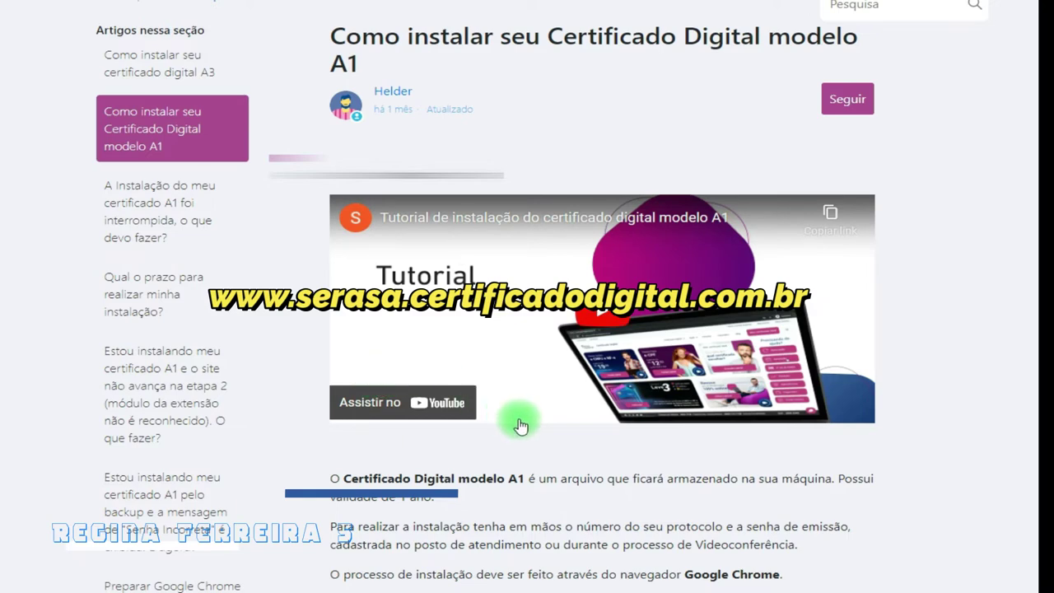
Read through the A1 certificate installation article, from the requirements to the final backup and certificate test instructions
{"action": "scroll", "coordinate": [663, 424], "scroll_direction": "down", "scroll_amount": 3}
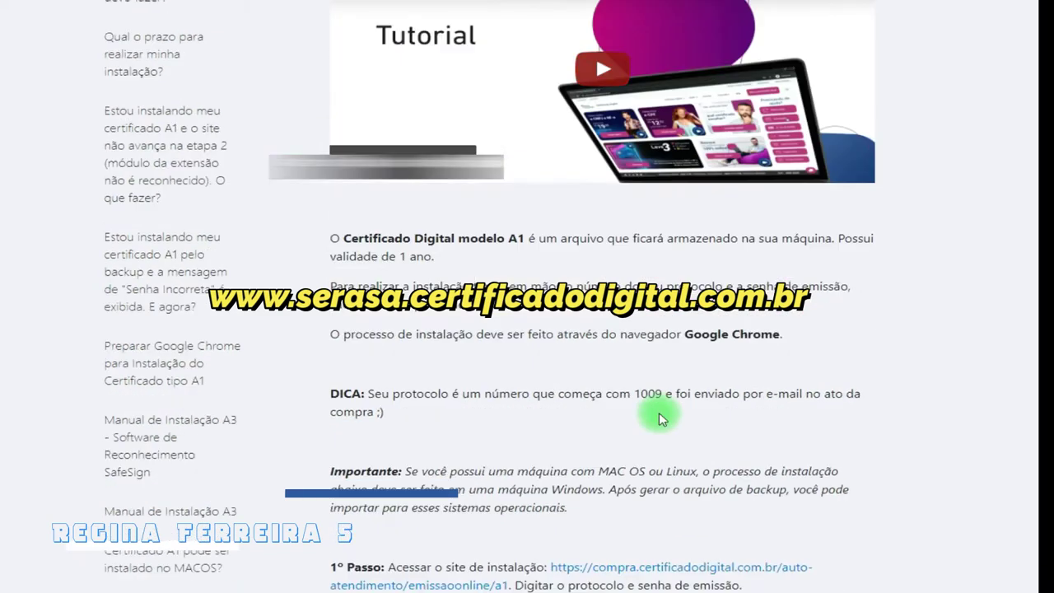
{"action": "scroll", "coordinate": [658, 416], "scroll_direction": "down", "scroll_amount": 4}
{"action": "scroll", "coordinate": [770, 429], "scroll_direction": "down", "scroll_amount": 3}
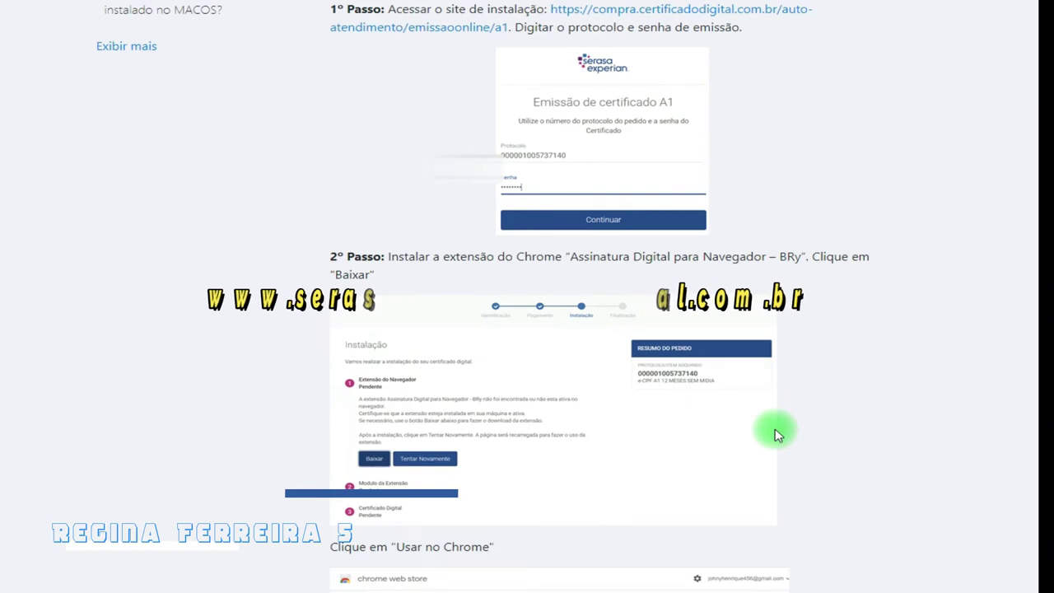
{"action": "scroll", "coordinate": [776, 429], "scroll_direction": "down", "scroll_amount": 4}
{"action": "scroll", "coordinate": [775, 430], "scroll_direction": "down", "scroll_amount": 11}
{"action": "scroll", "coordinate": [776, 430], "scroll_direction": "down", "scroll_amount": 20}
{"action": "scroll", "coordinate": [778, 432], "scroll_direction": "down", "scroll_amount": 8}
{"action": "scroll", "coordinate": [778, 433], "scroll_direction": "up", "scroll_amount": 4}
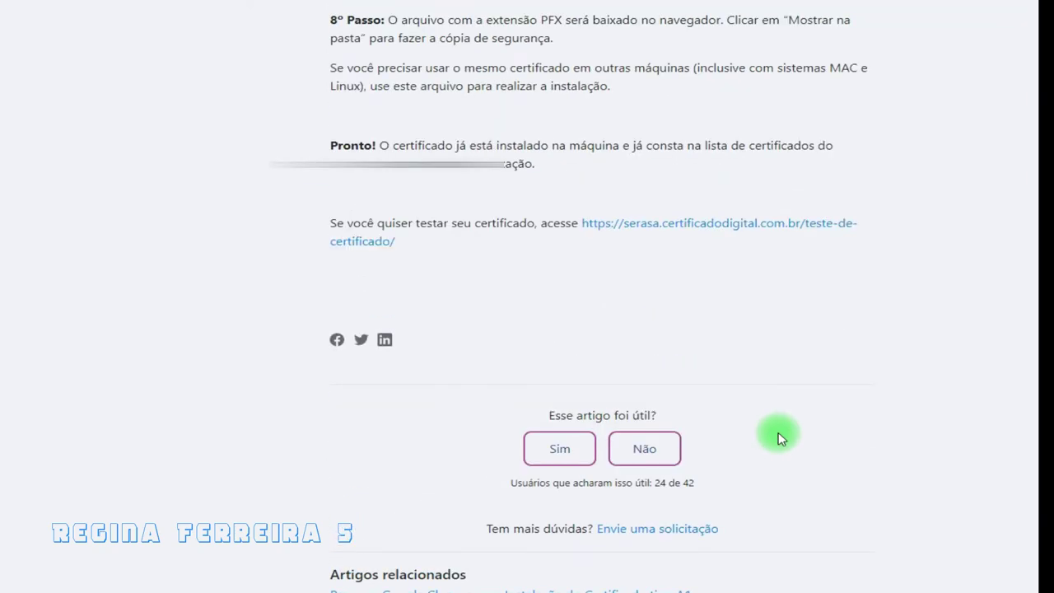
{"action": "scroll", "coordinate": [780, 438], "scroll_direction": "up", "scroll_amount": 1}
{"action": "scroll", "coordinate": [780, 436], "scroll_direction": "up", "scroll_amount": 20}
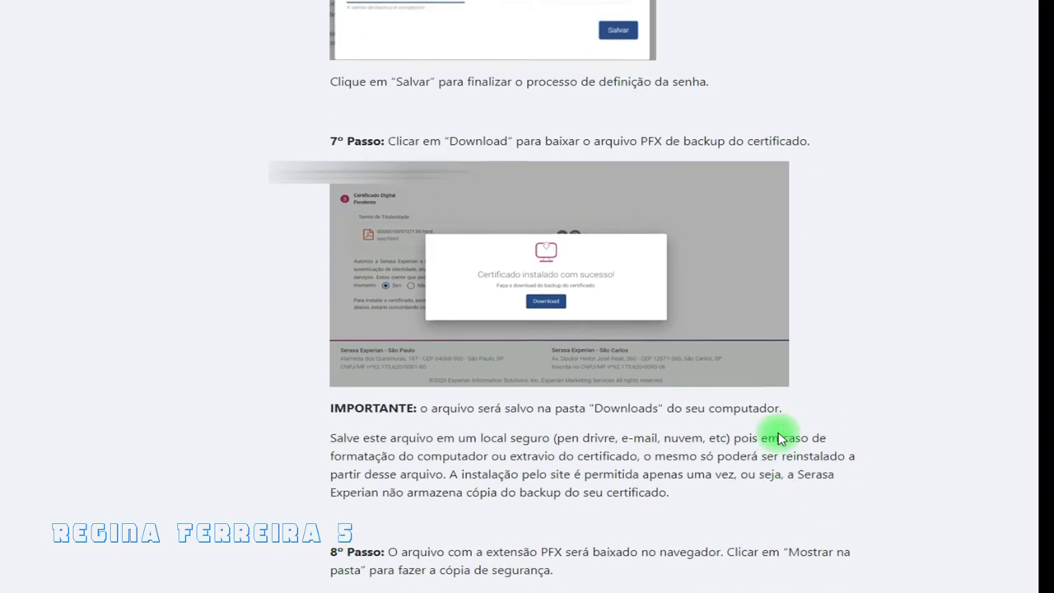
{"action": "scroll", "coordinate": [783, 326], "scroll_direction": "up", "scroll_amount": 6}
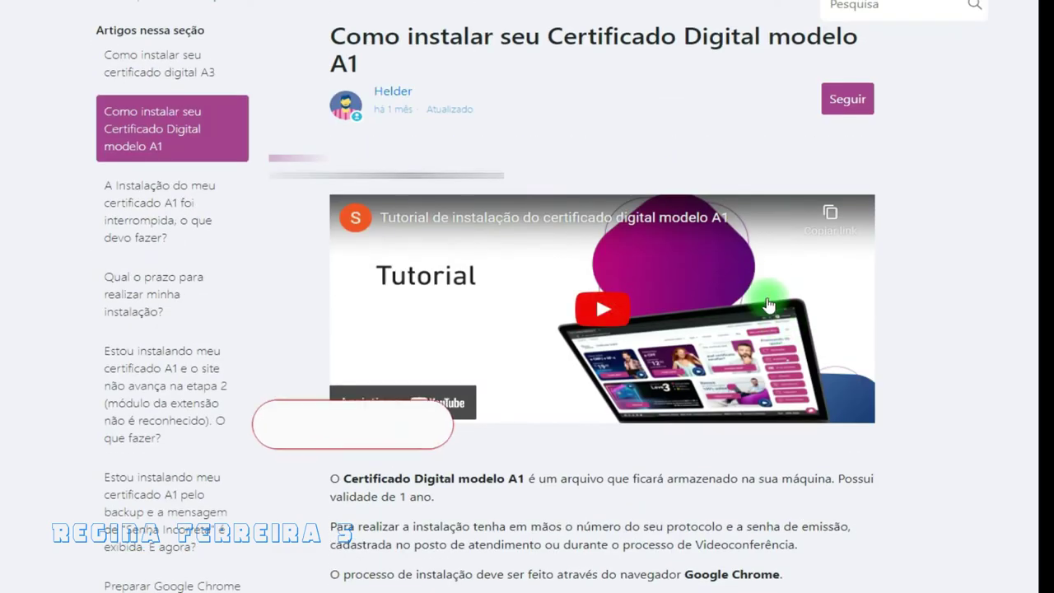
{"action": "scroll", "coordinate": [884, 312], "scroll_direction": "down", "scroll_amount": 4}
{"action": "scroll", "coordinate": [848, 437], "scroll_direction": "down", "scroll_amount": 3}
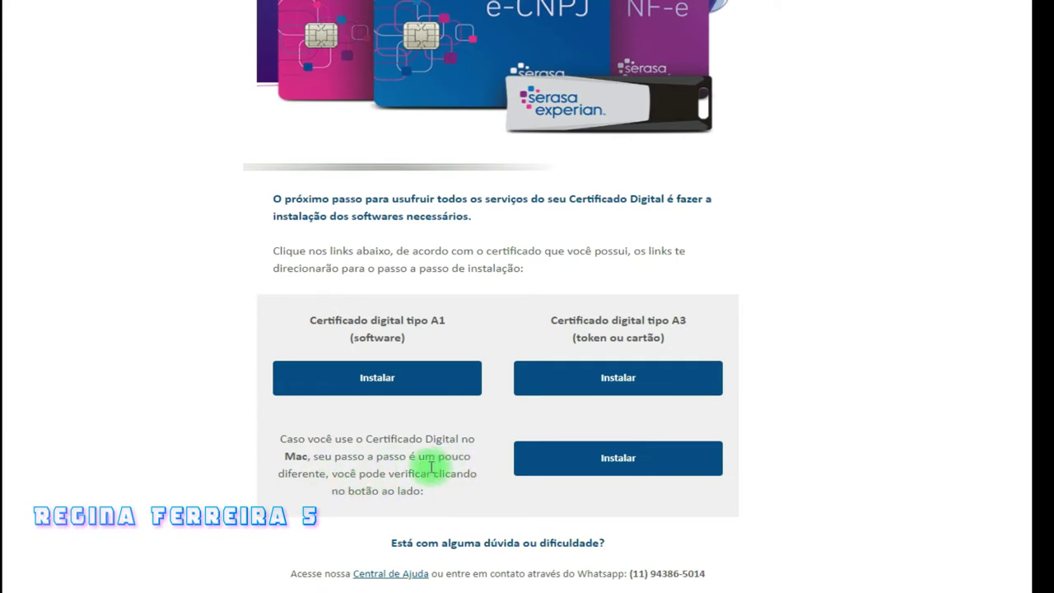
Open the type A1 installation guide again and review its eight steps, ending at the first step with the installation site address
{"action": "left_click", "coordinate": [376, 381]}
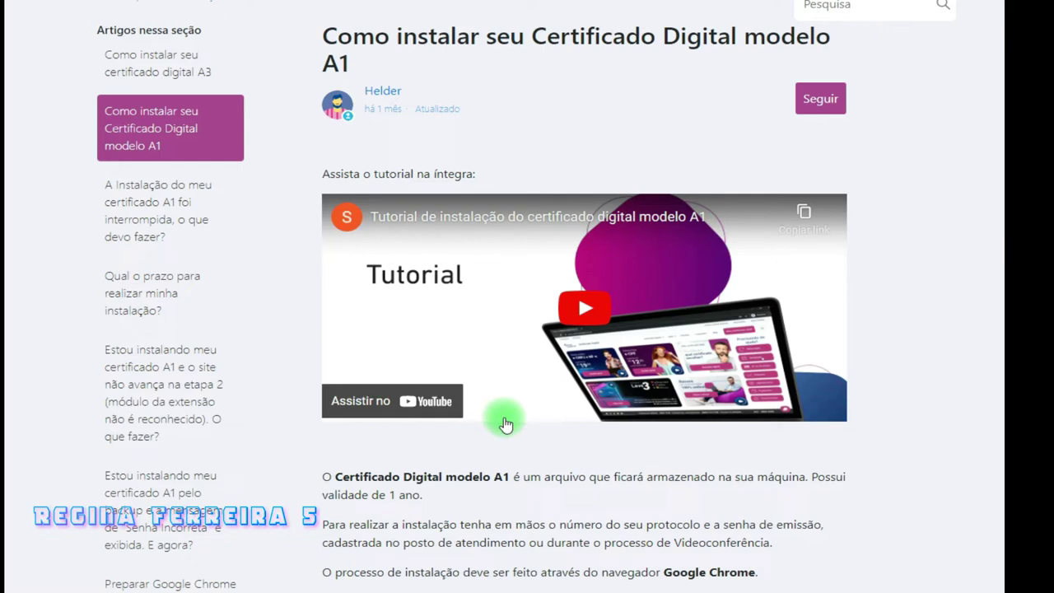
{"action": "scroll", "coordinate": [639, 421], "scroll_direction": "down", "scroll_amount": 3}
{"action": "scroll", "coordinate": [638, 411], "scroll_direction": "down", "scroll_amount": 3}
{"action": "scroll", "coordinate": [749, 427], "scroll_direction": "down", "scroll_amount": 2}
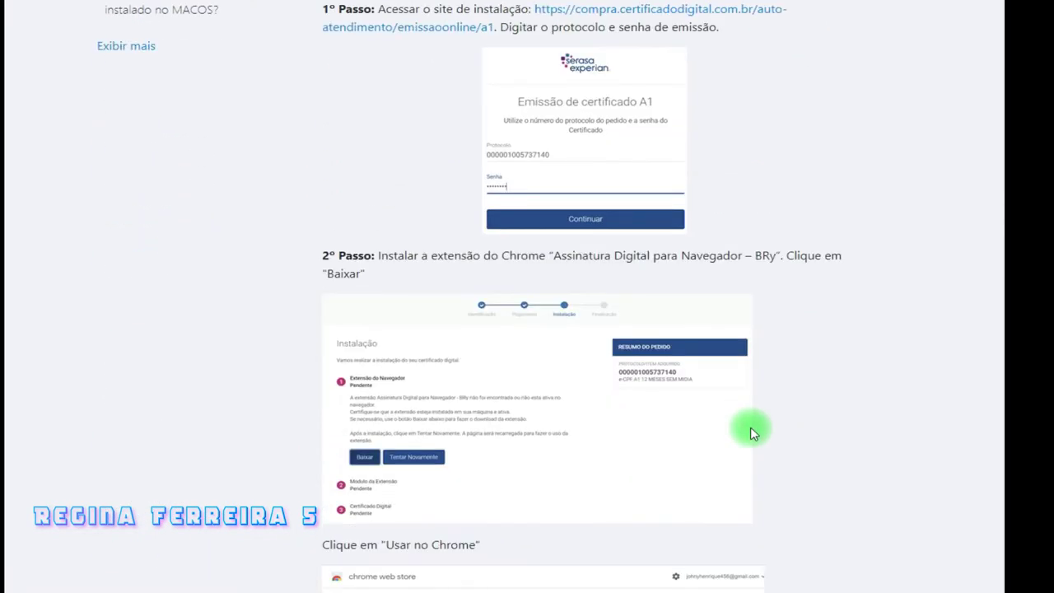
{"action": "scroll", "coordinate": [750, 426], "scroll_direction": "down", "scroll_amount": 8}
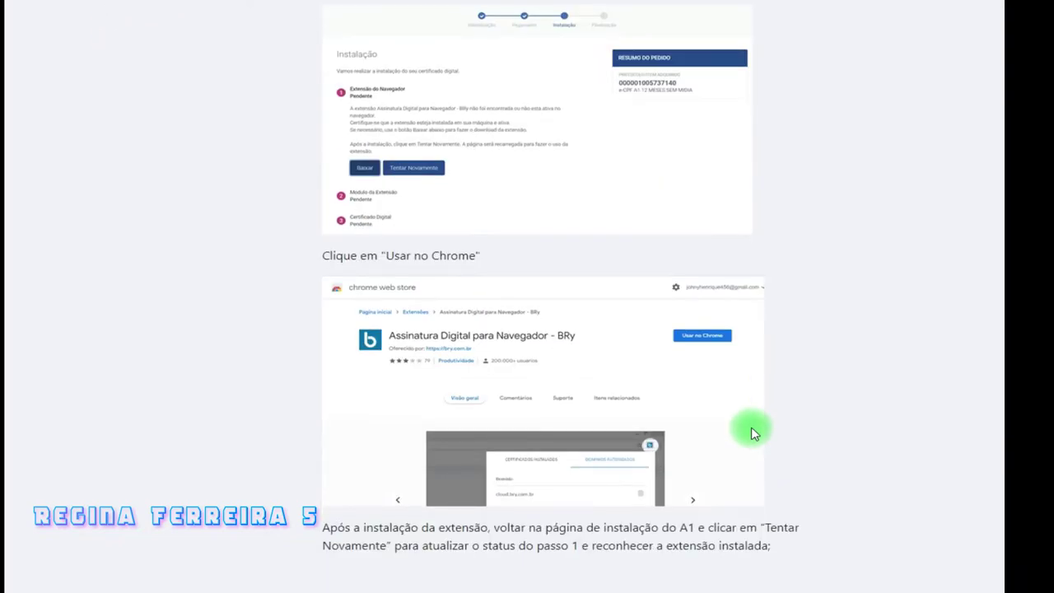
{"action": "scroll", "coordinate": [750, 426], "scroll_direction": "down", "scroll_amount": 12}
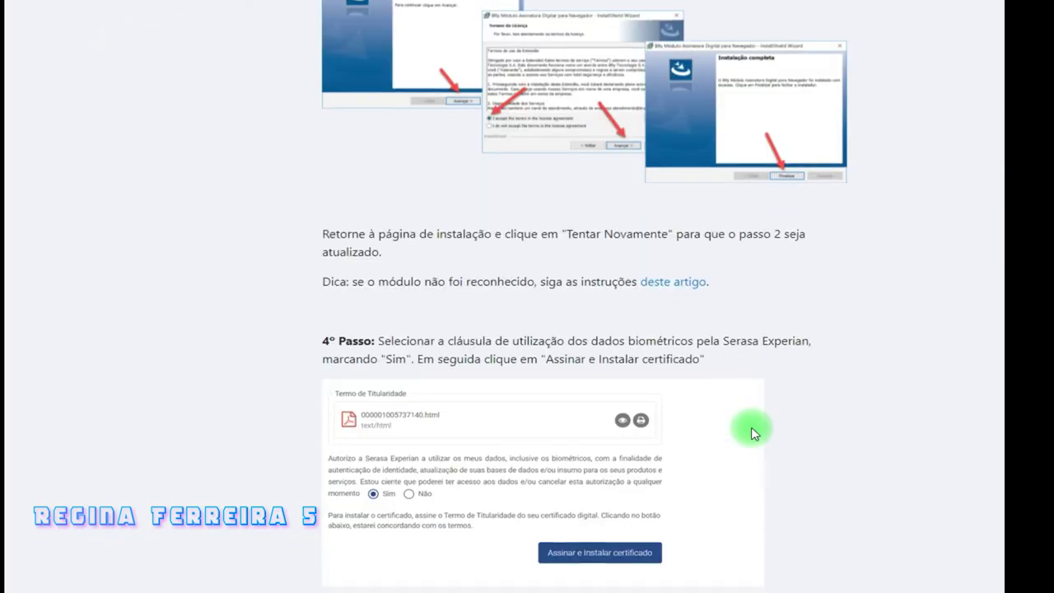
{"action": "scroll", "coordinate": [753, 427], "scroll_direction": "down", "scroll_amount": 14}
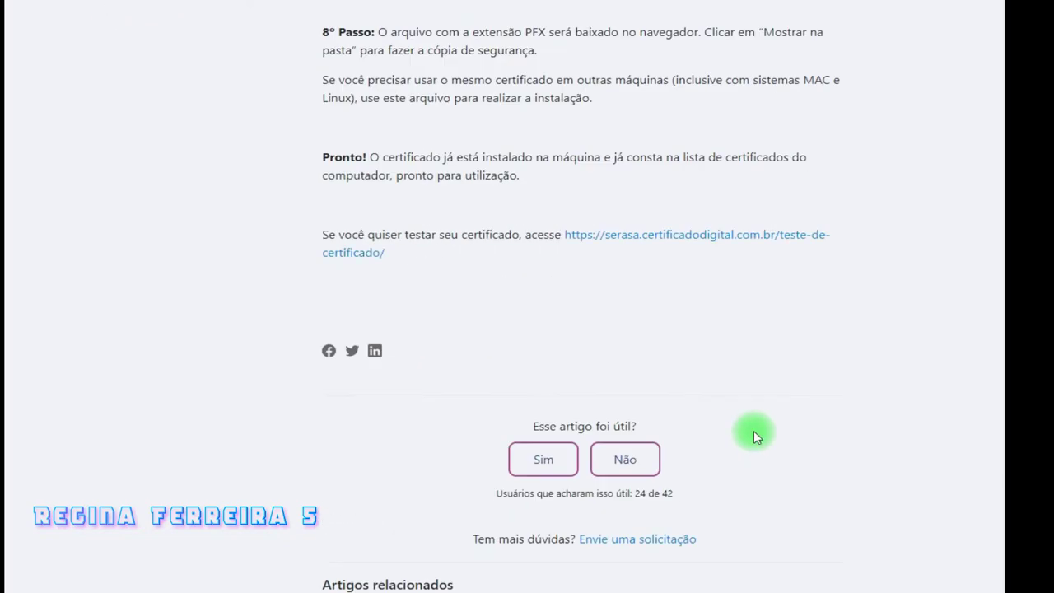
{"action": "scroll", "coordinate": [753, 430], "scroll_direction": "up", "scroll_amount": 4}
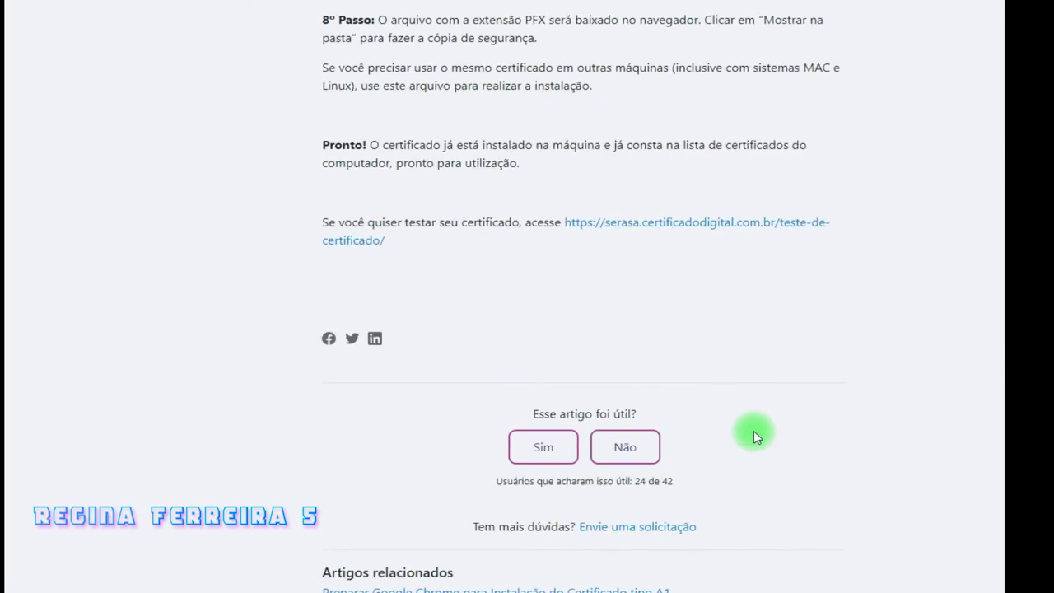
{"action": "scroll", "coordinate": [753, 431], "scroll_direction": "up", "scroll_amount": 1}
{"action": "scroll", "coordinate": [753, 430], "scroll_direction": "up", "scroll_amount": 7}
{"action": "scroll", "coordinate": [753, 430], "scroll_direction": "up", "scroll_amount": 20}
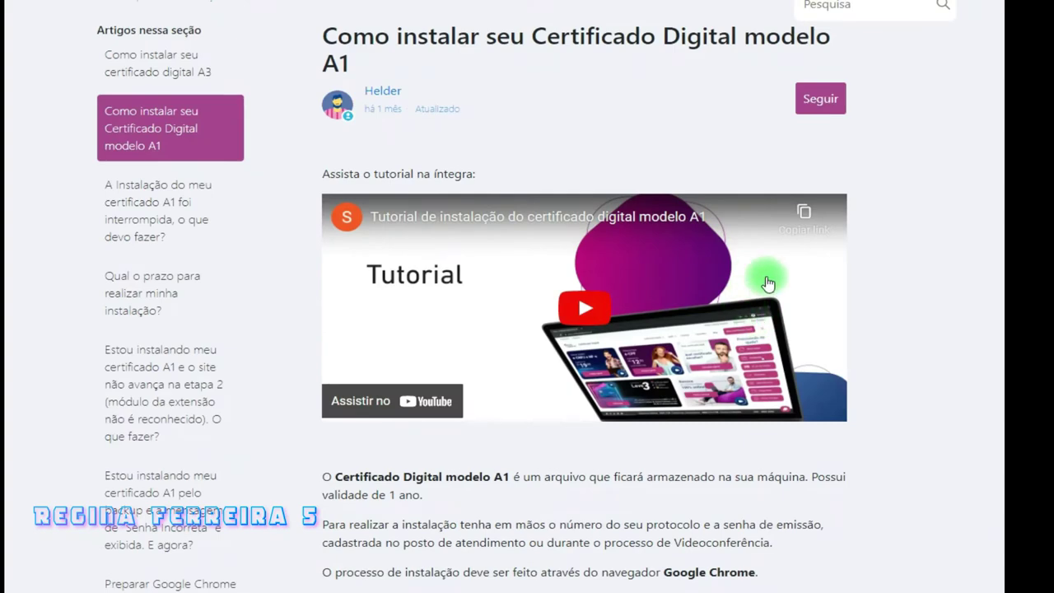
{"action": "scroll", "coordinate": [795, 311], "scroll_direction": "down", "scroll_amount": 4}
{"action": "scroll", "coordinate": [839, 397], "scroll_direction": "down", "scroll_amount": 2}
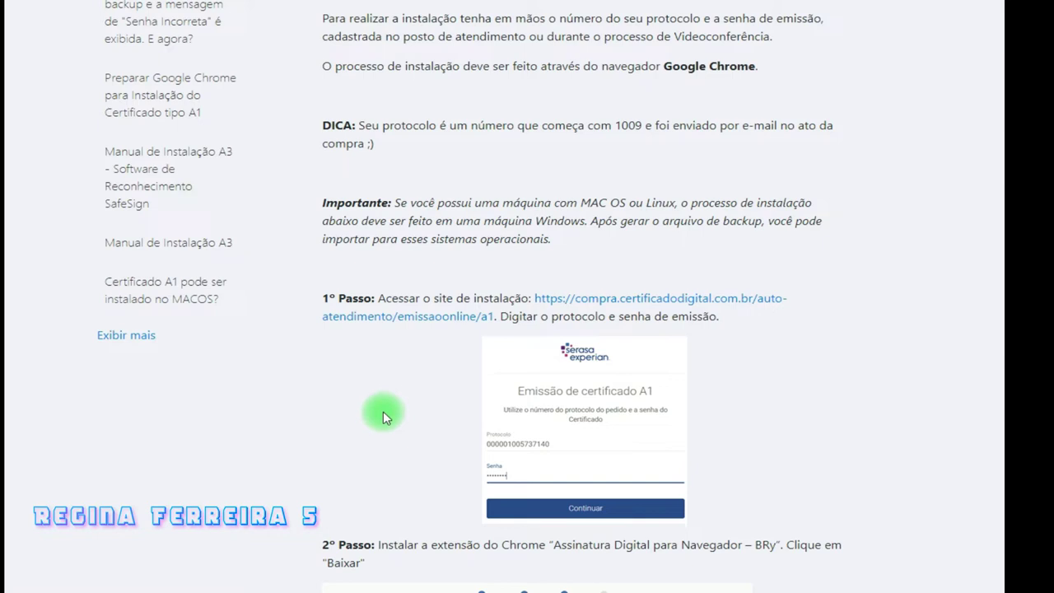
Open the A1 issuance site linked in the guide and add the Assinatura Digital para Navegador - BRy extension to Chrome, then recheck the extension status
{"action": "left_click", "coordinate": [596, 306]}
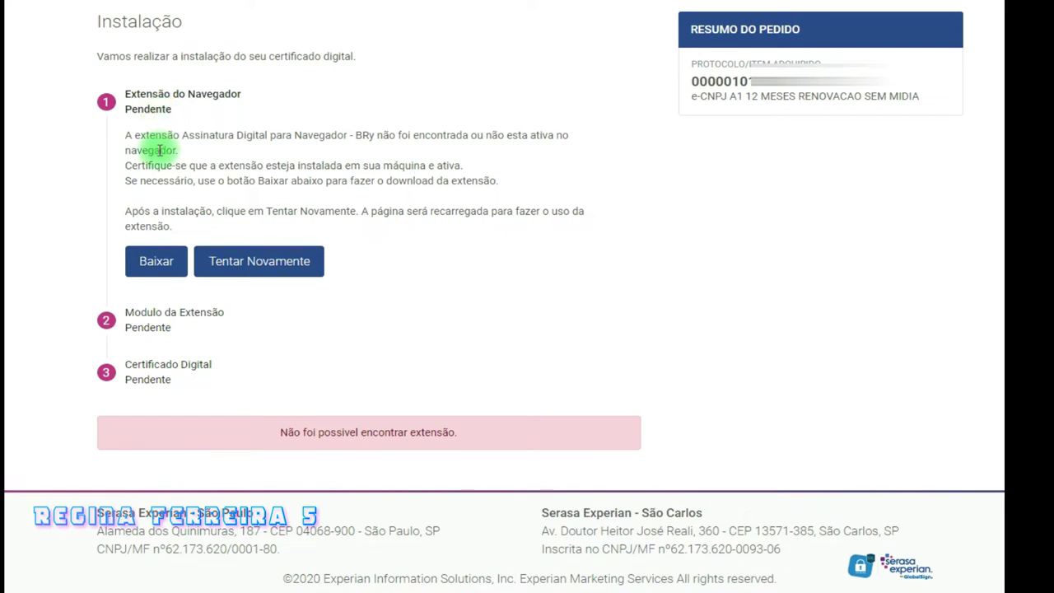
{"action": "left_click", "coordinate": [155, 263]}
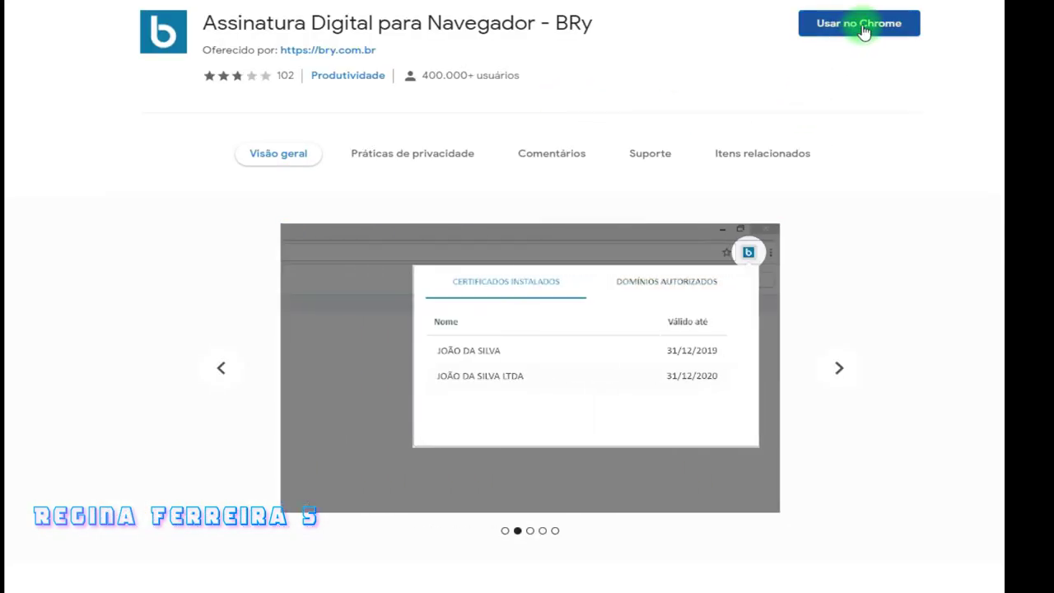
{"action": "left_click", "coordinate": [863, 30]}
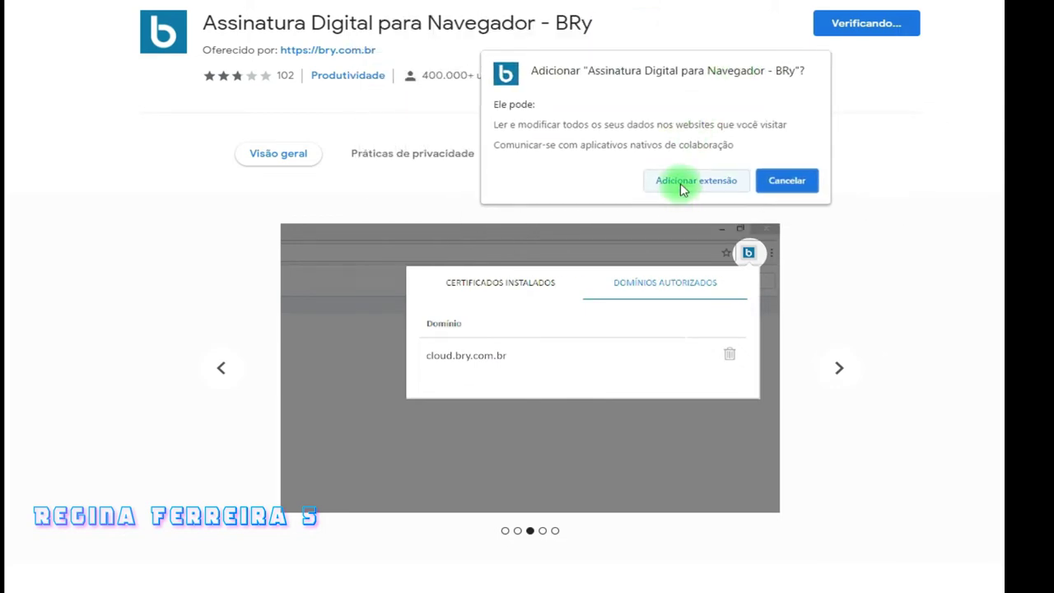
{"action": "left_click", "coordinate": [680, 182]}
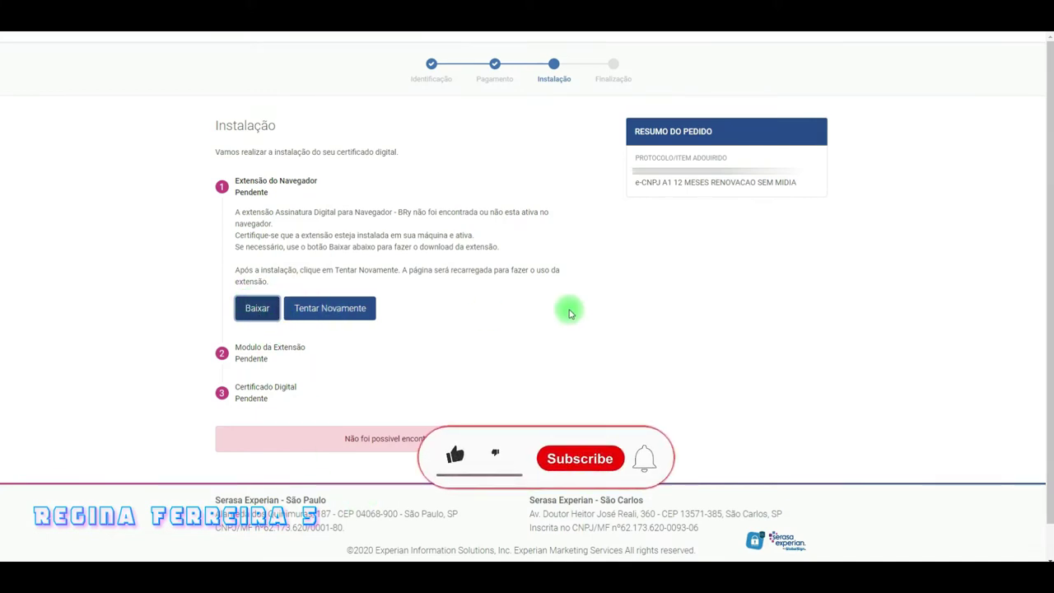
{"action": "left_click", "coordinate": [326, 313]}
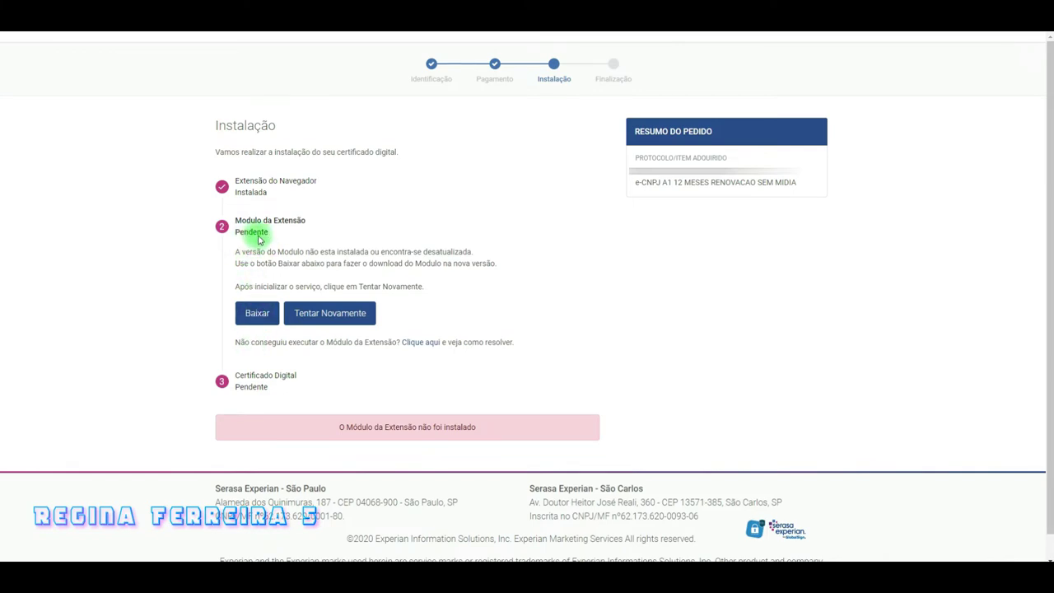
Download the pending extension module from the installation page and launch its installer
{"action": "left_click", "coordinate": [259, 314]}
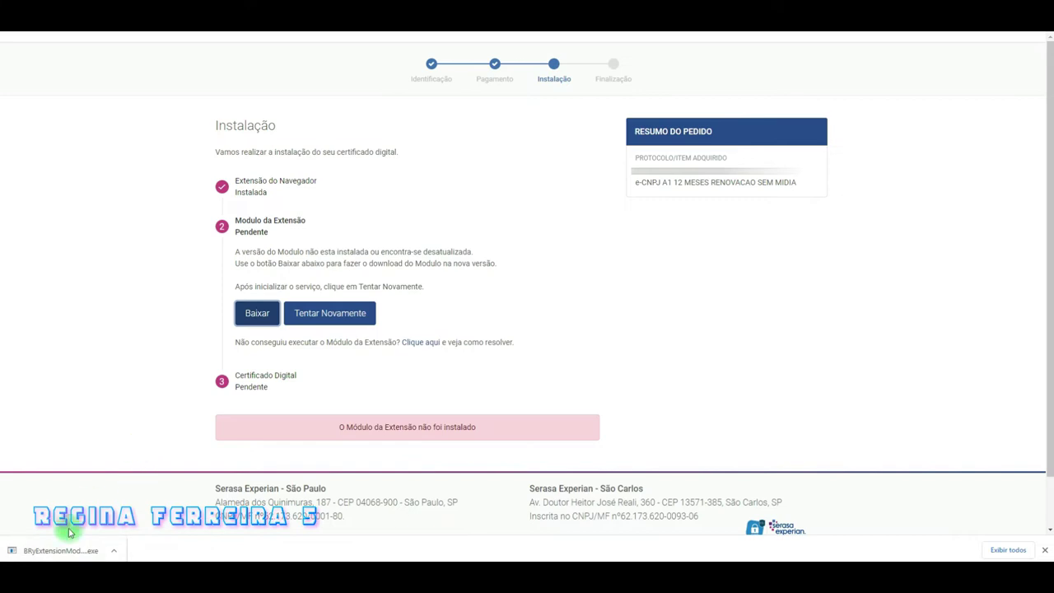
{"action": "left_click", "coordinate": [115, 555]}
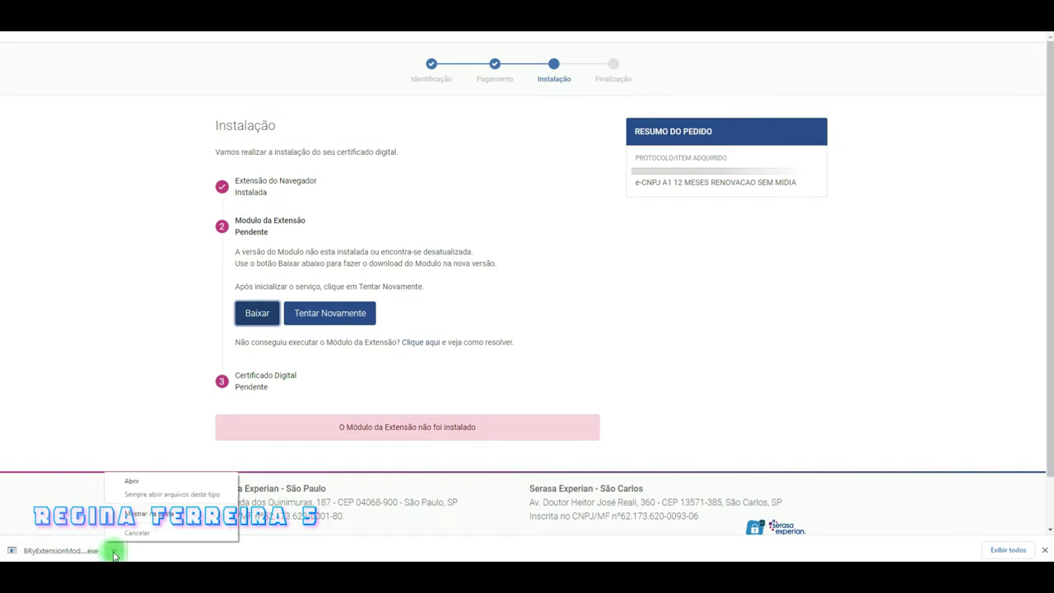
{"action": "left_click", "coordinate": [137, 484]}
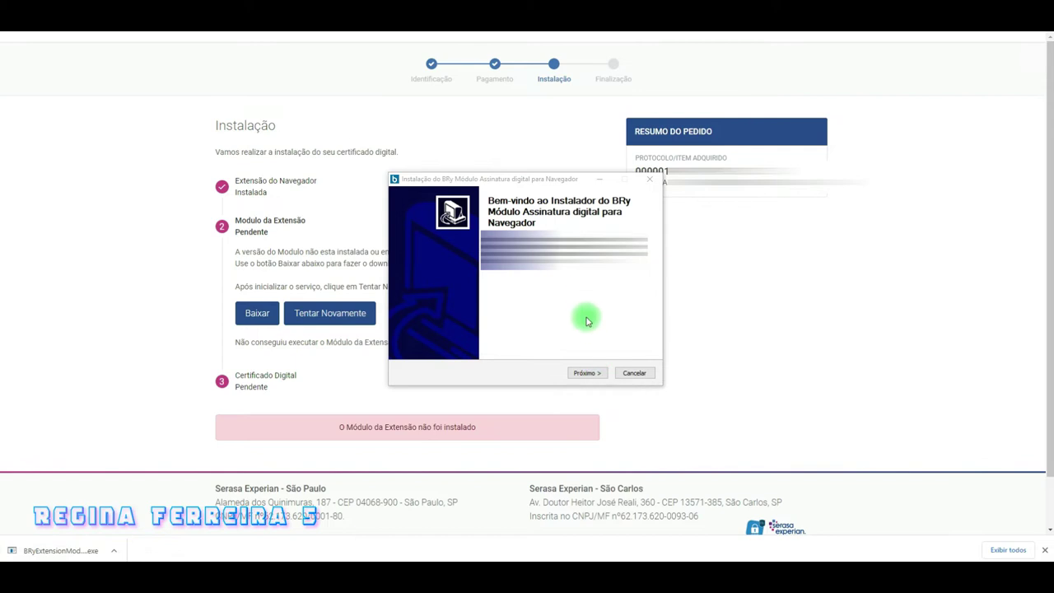
Proceed past the BRy module installer's welcome page, view the licence terms to the end and accept them
{"action": "left_click", "coordinate": [586, 374]}
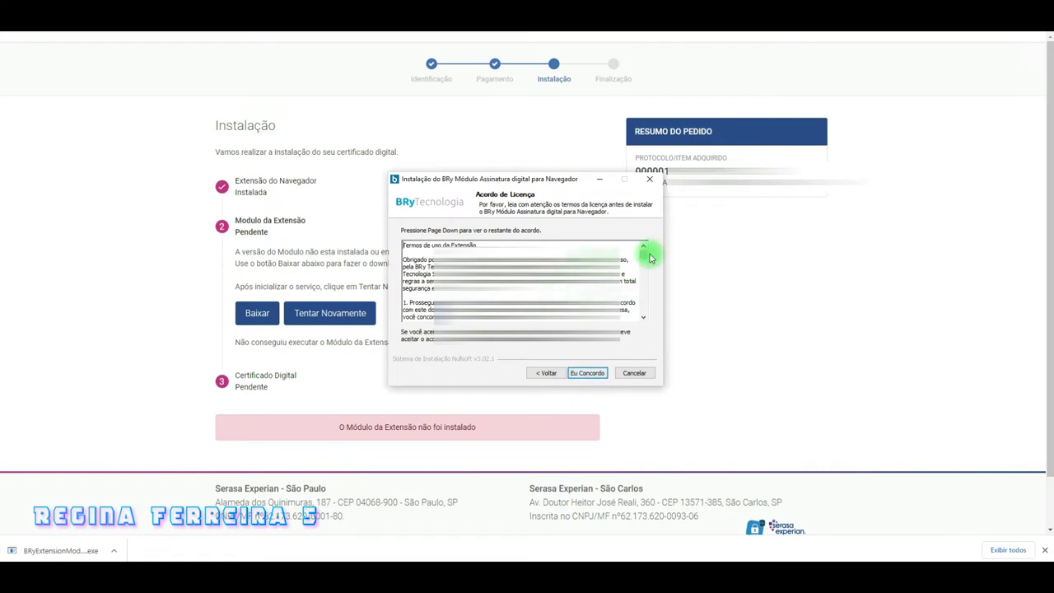
{"action": "left_click_drag", "start_coordinate": [644, 253], "coordinate": [648, 336]}
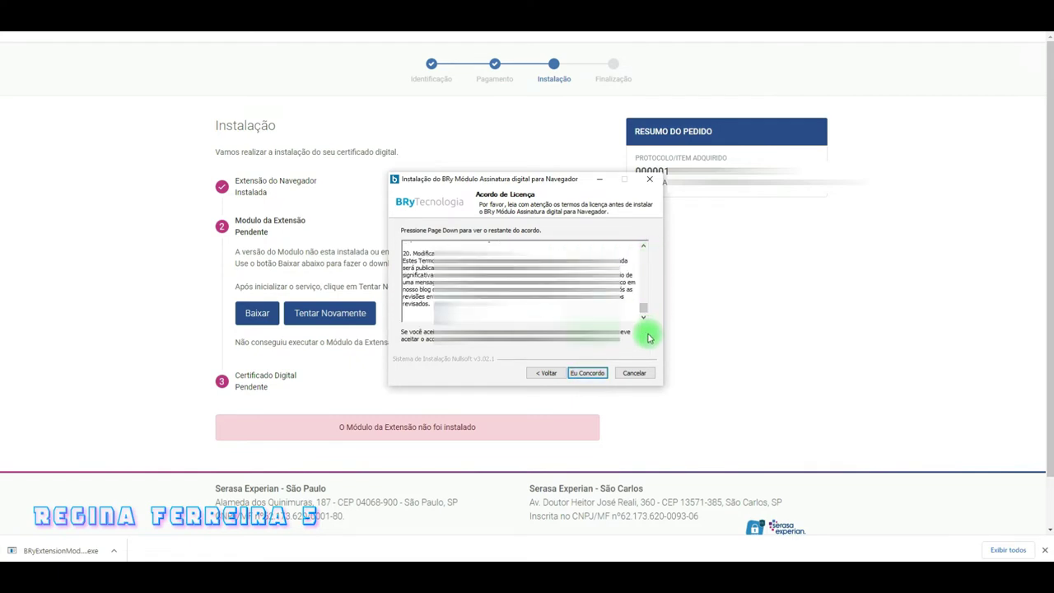
{"action": "left_click", "coordinate": [587, 373]}
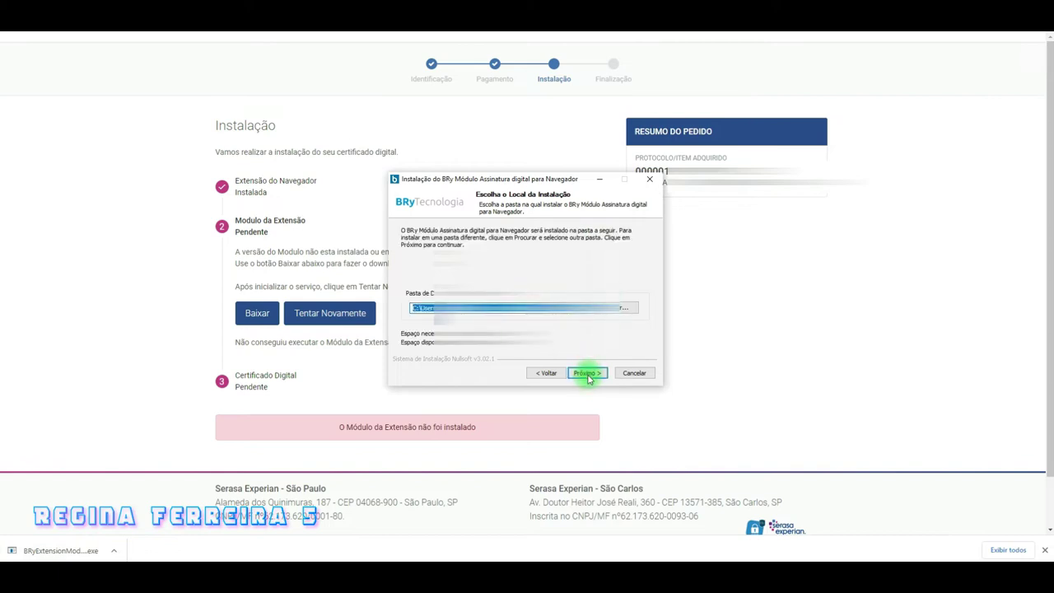
Confirm the module's destination folder through the folder browser and complete the installation with the suggested Start Menu folder
{"action": "left_click", "coordinate": [587, 373]}
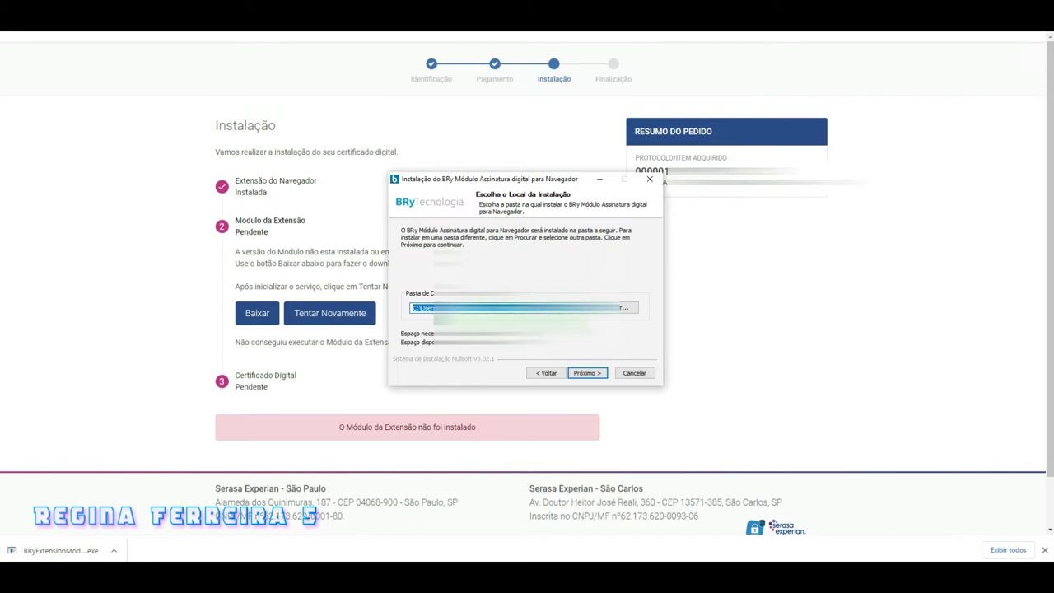
{"action": "left_click", "coordinate": [624, 308]}
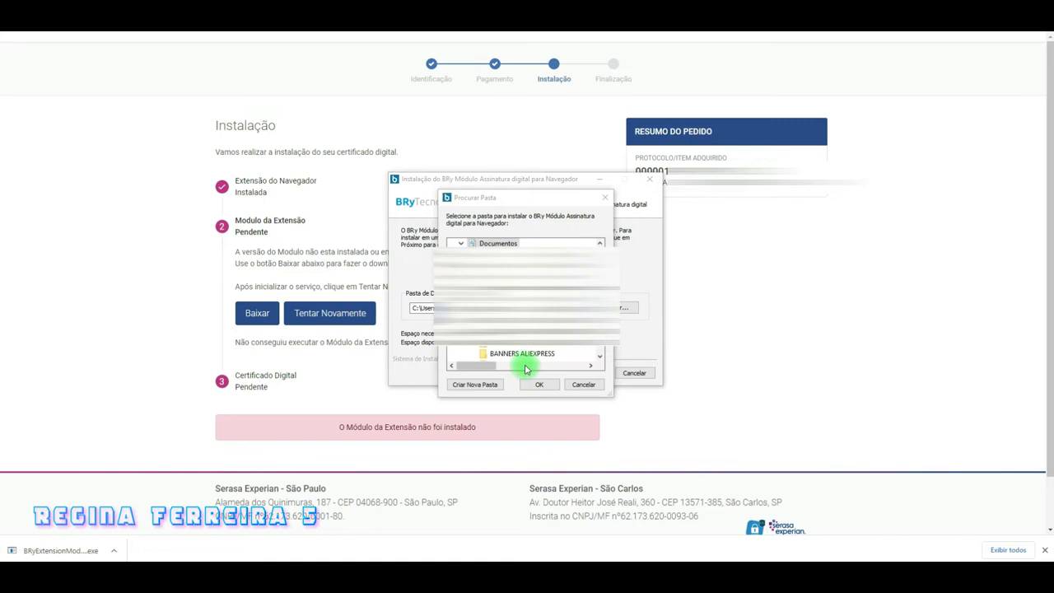
{"action": "left_click", "coordinate": [538, 385]}
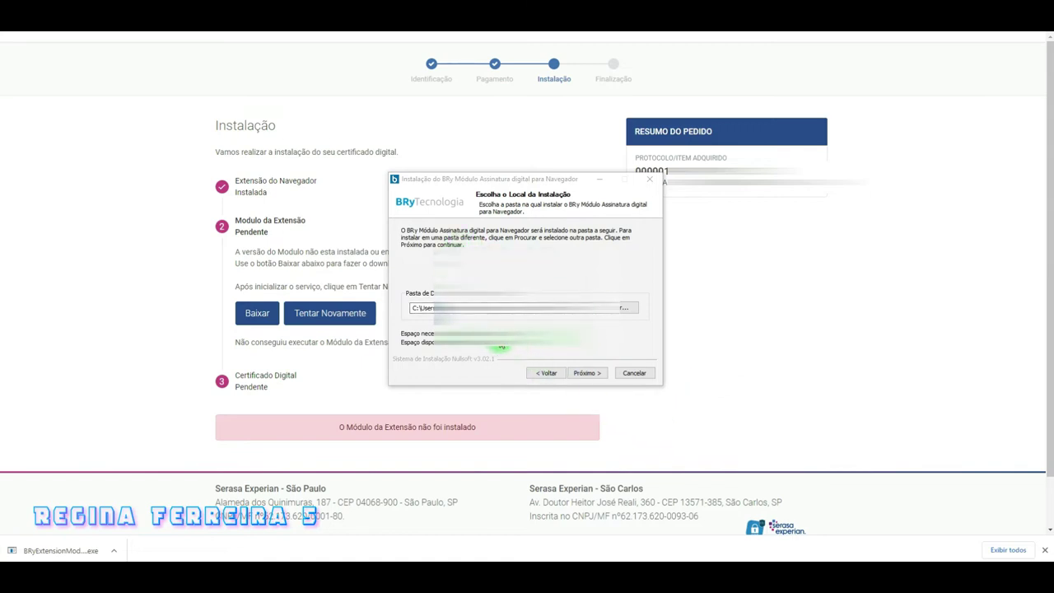
{"action": "left_click", "coordinate": [587, 374]}
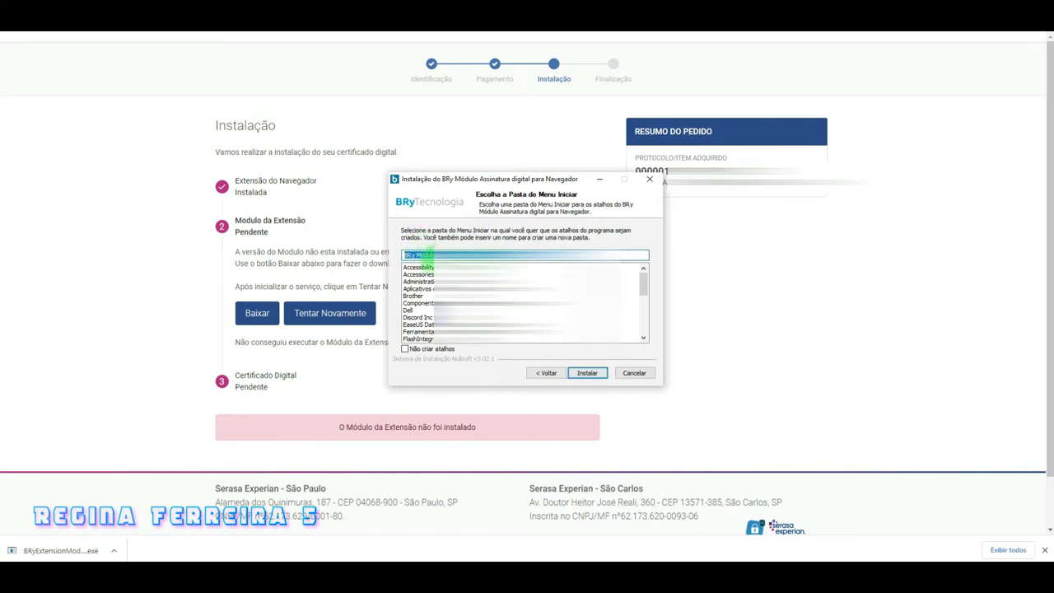
{"action": "left_click", "coordinate": [591, 376]}
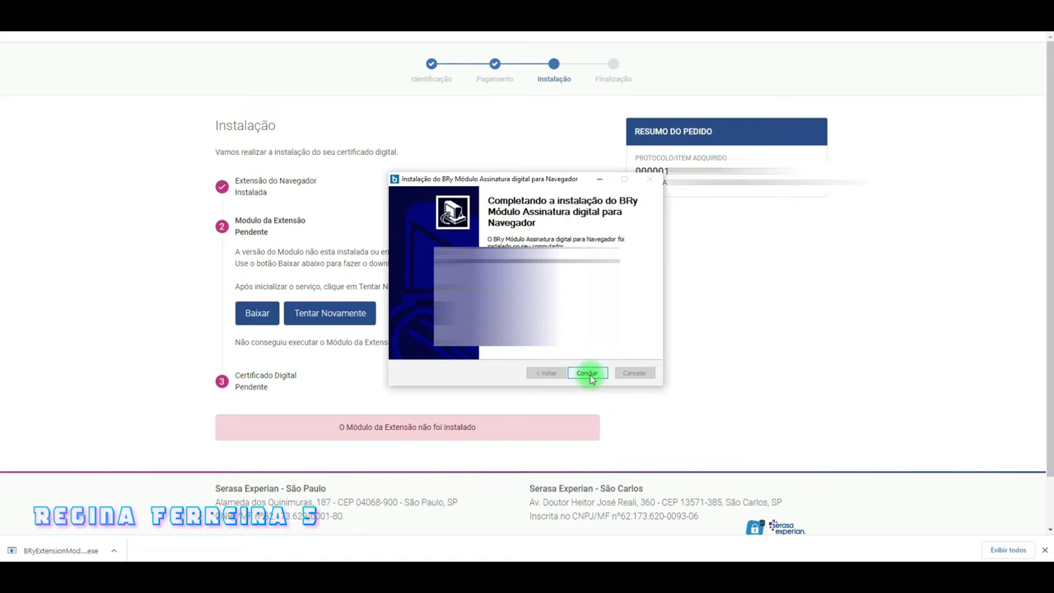
{"action": "left_click", "coordinate": [587, 374]}
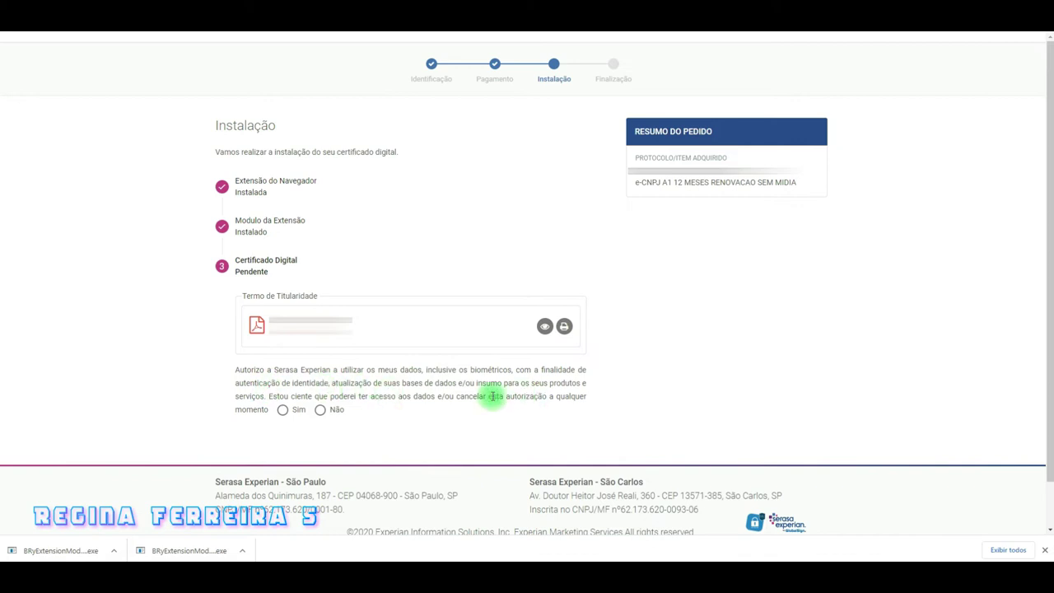
Authorize Serasa Experian to use the applicant's data, including biometrics, by answering Sim
{"action": "left_click", "coordinate": [282, 411]}
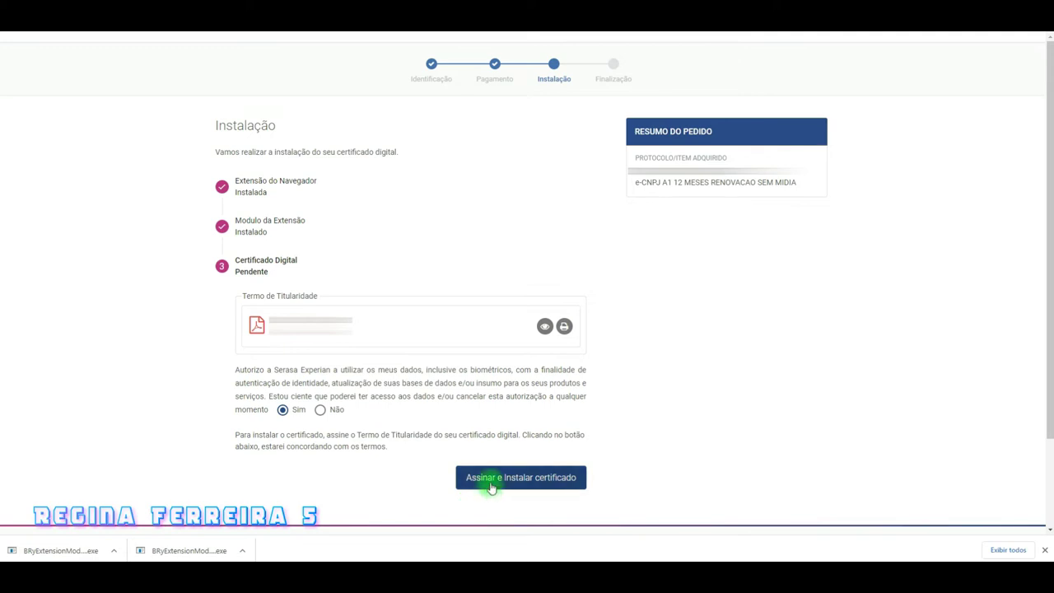
Preview the Termo de Titularidade, then sign it and start the certificate installation, authorizing the site to create the key pair
{"action": "left_click", "coordinate": [545, 327]}
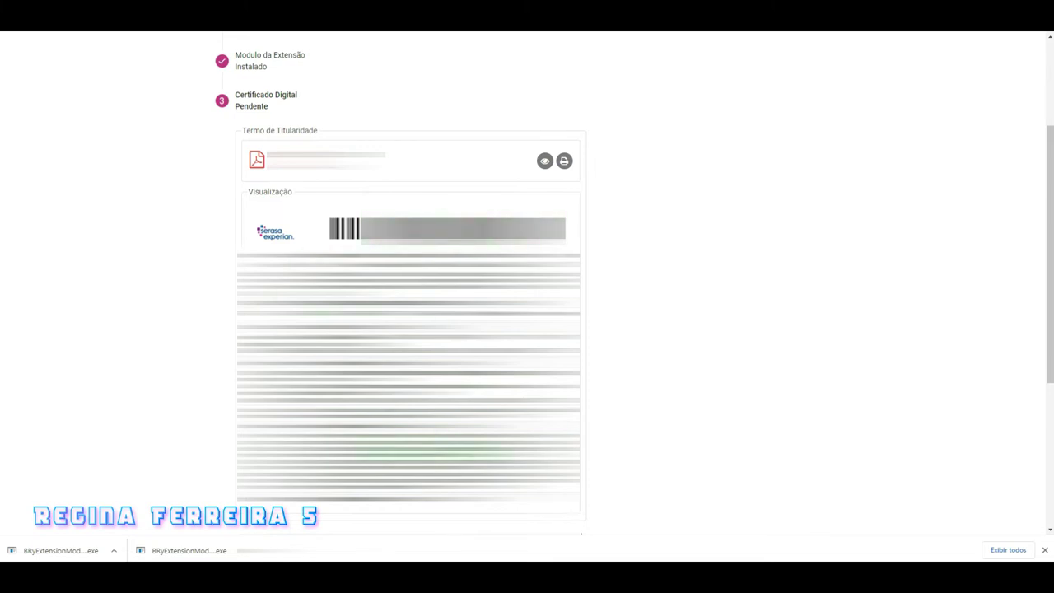
{"action": "left_click", "coordinate": [544, 162]}
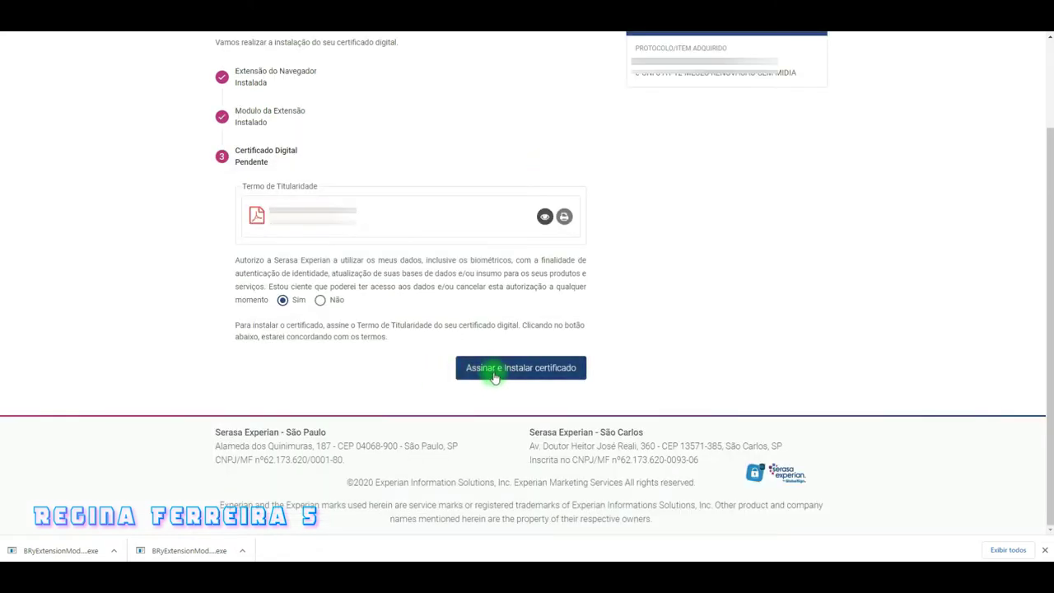
{"action": "left_click", "coordinate": [489, 373]}
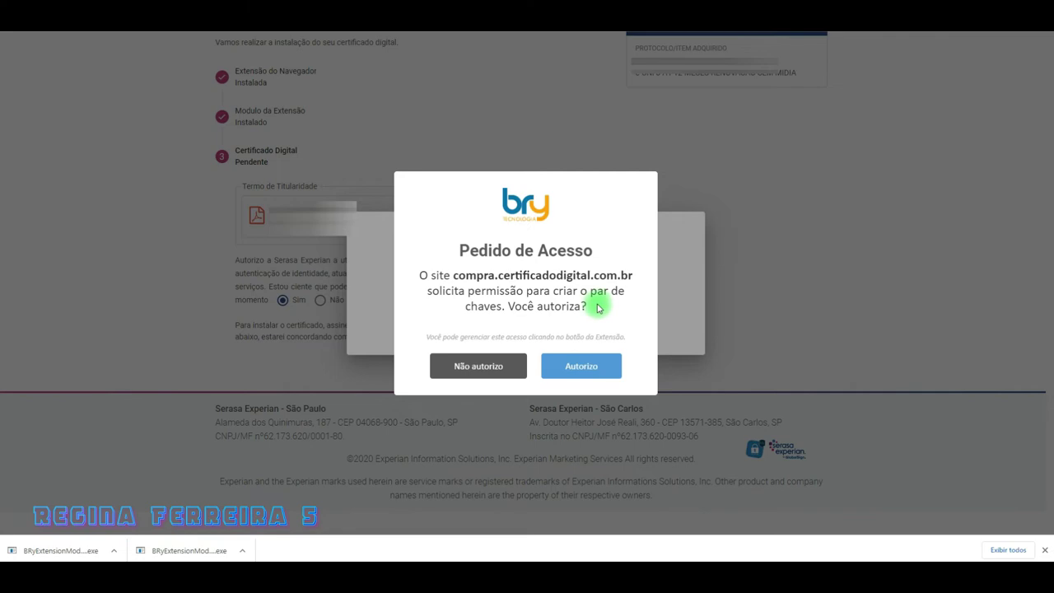
{"action": "left_click", "coordinate": [581, 368]}
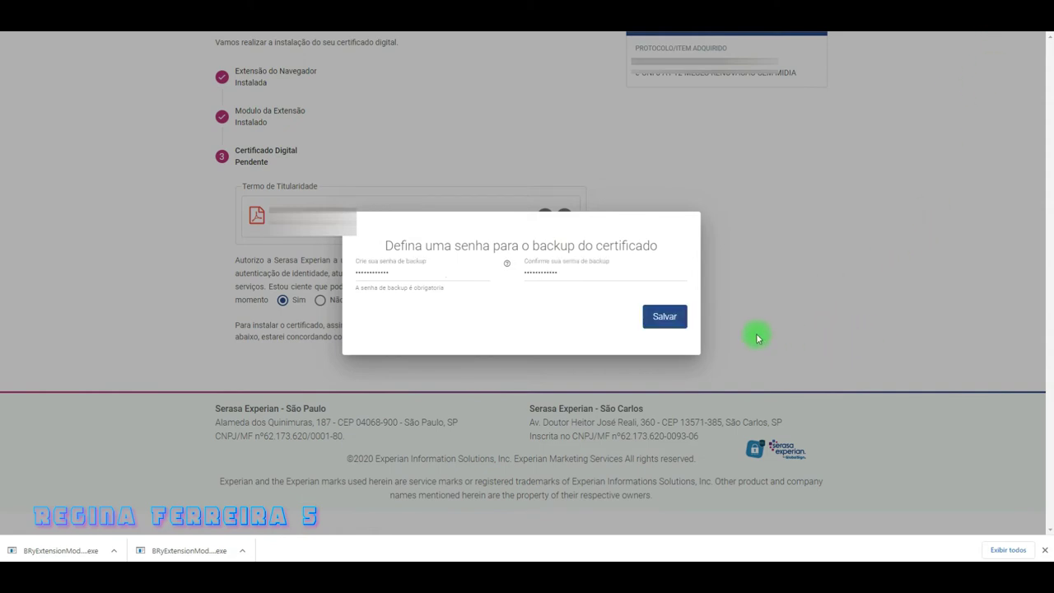
Define and confirm the certificate's backup password, save it and download the certificate backup
{"action": "left_click", "coordinate": [673, 326]}
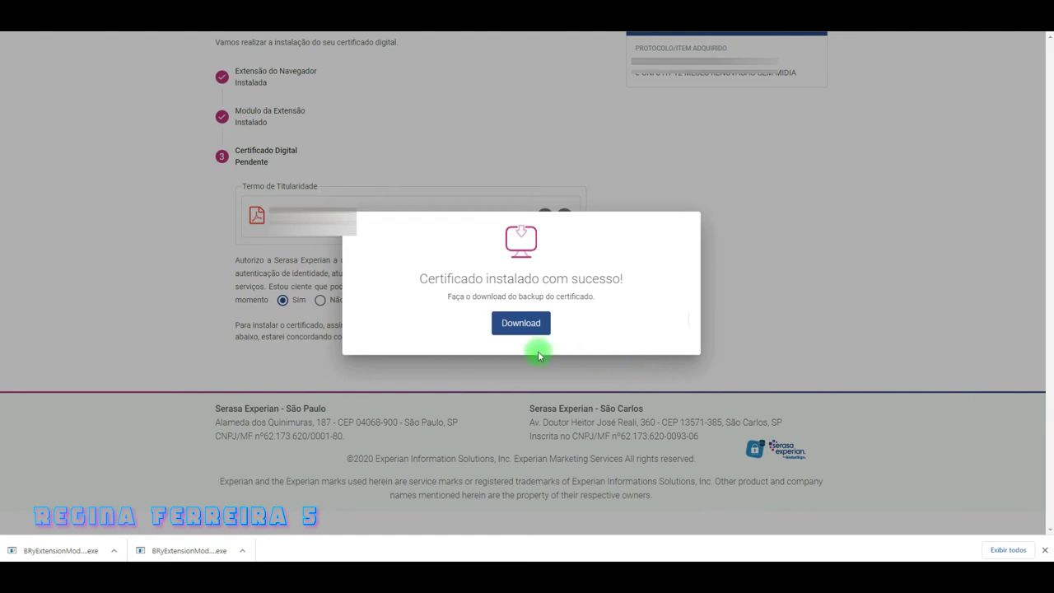
{"action": "left_click", "coordinate": [513, 325]}
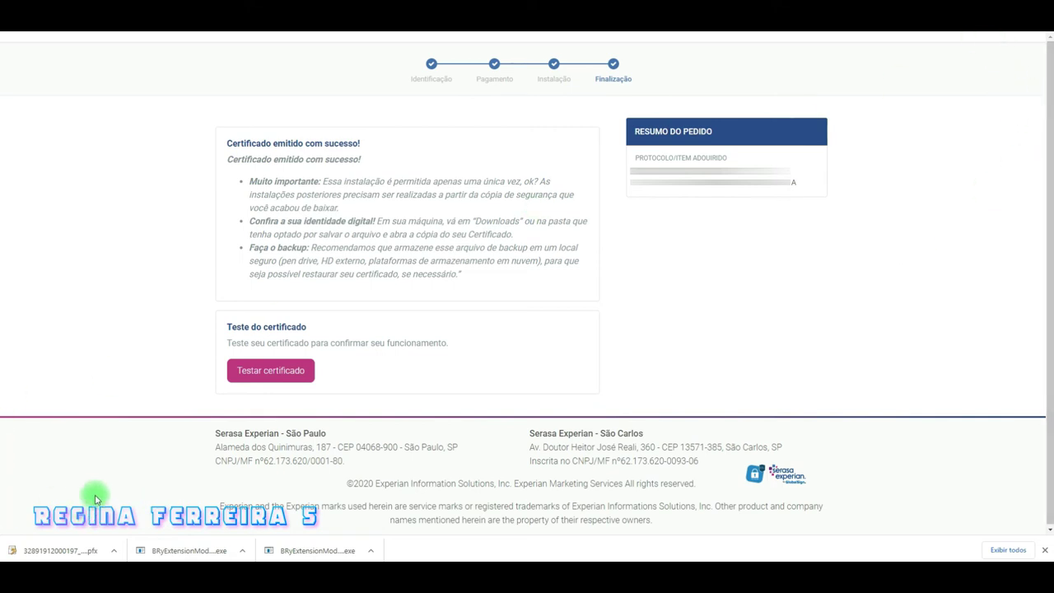
Open the downloaded .pfx certificate in the import wizard, set the store location to Máquina Local and start browsing for the file to import
{"action": "left_click", "coordinate": [115, 550]}
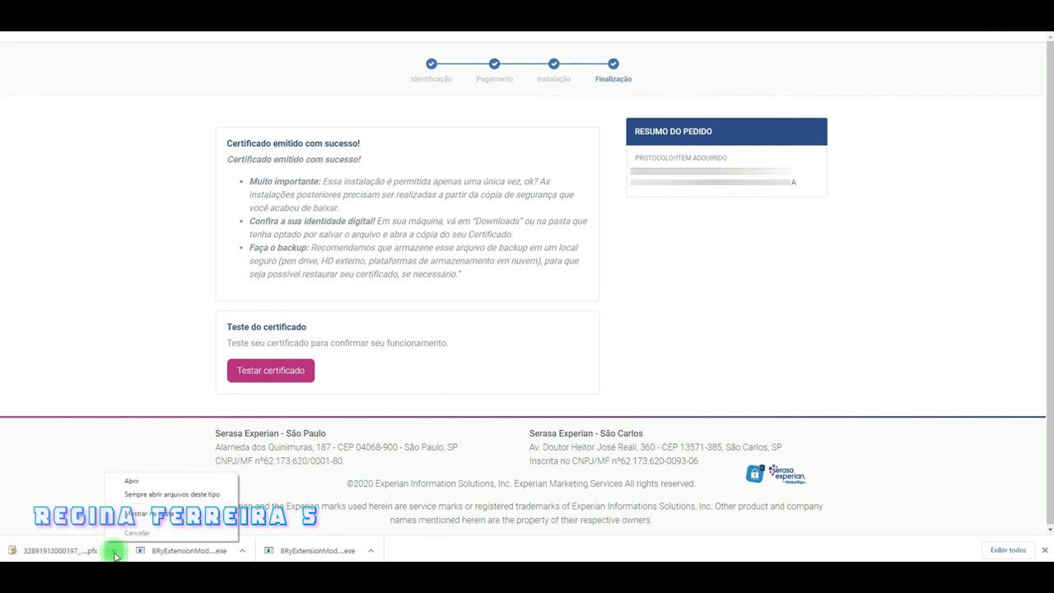
{"action": "left_click", "coordinate": [133, 482]}
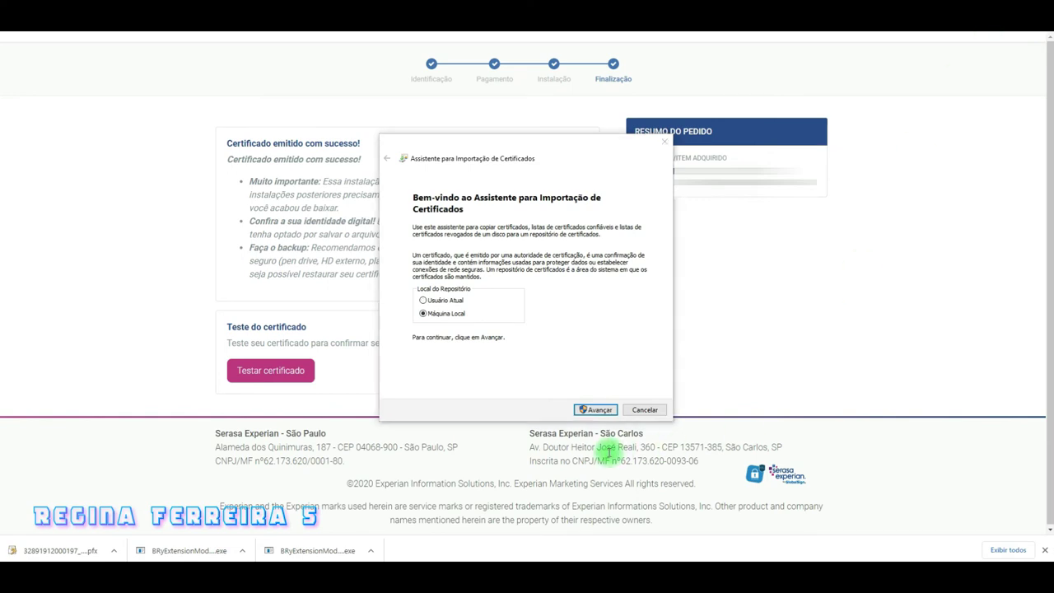
{"action": "left_click", "coordinate": [440, 314]}
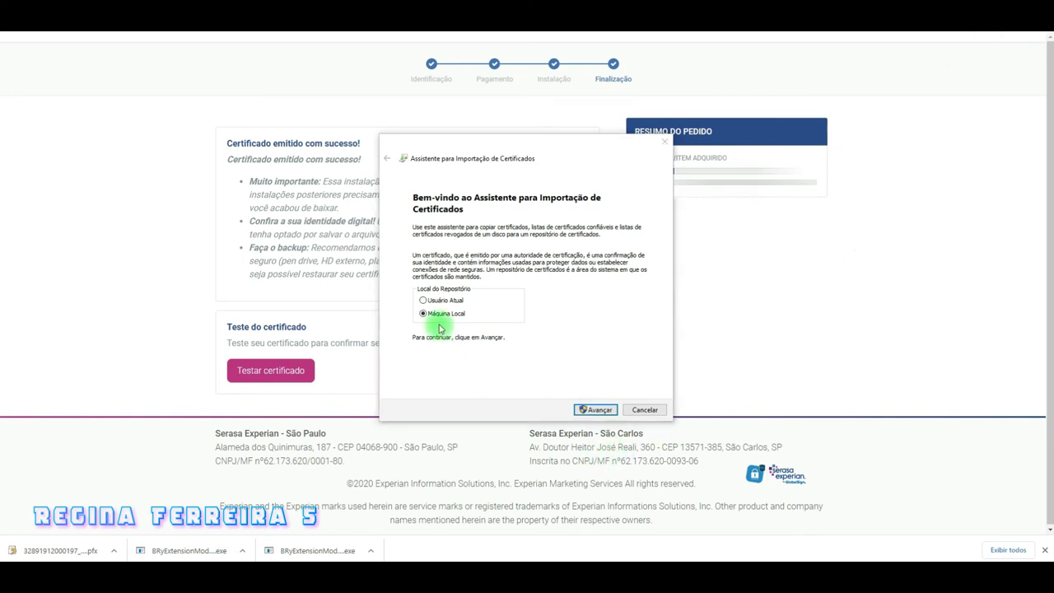
{"action": "left_click", "coordinate": [595, 412]}
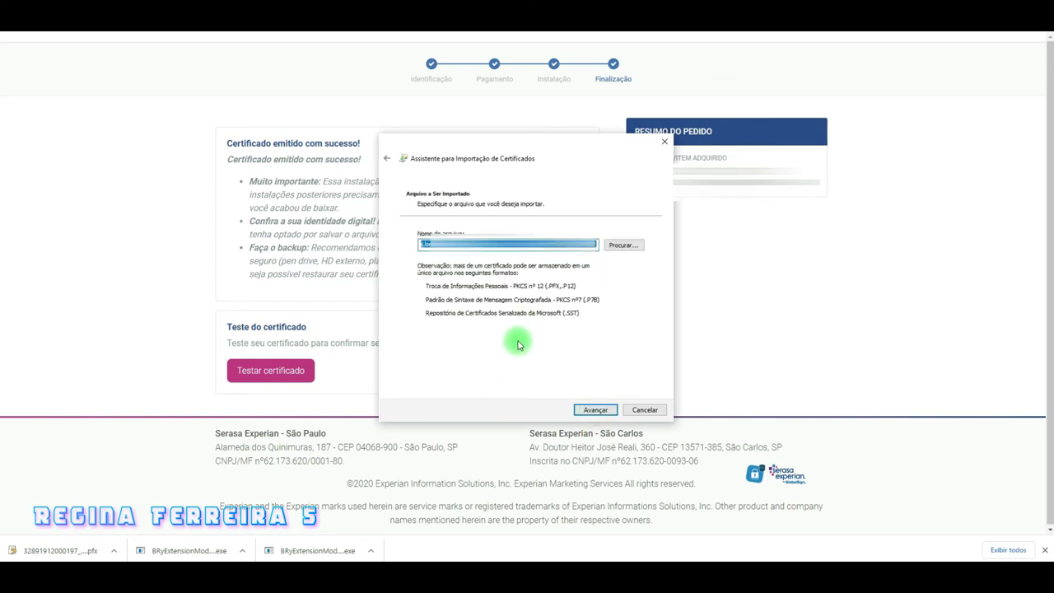
{"action": "left_click", "coordinate": [619, 246]}
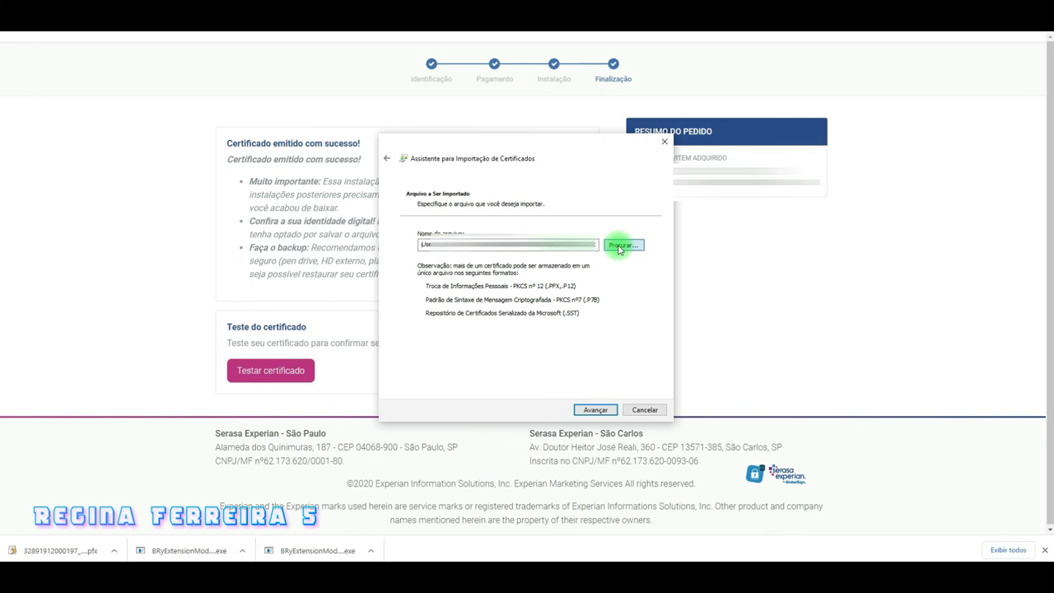